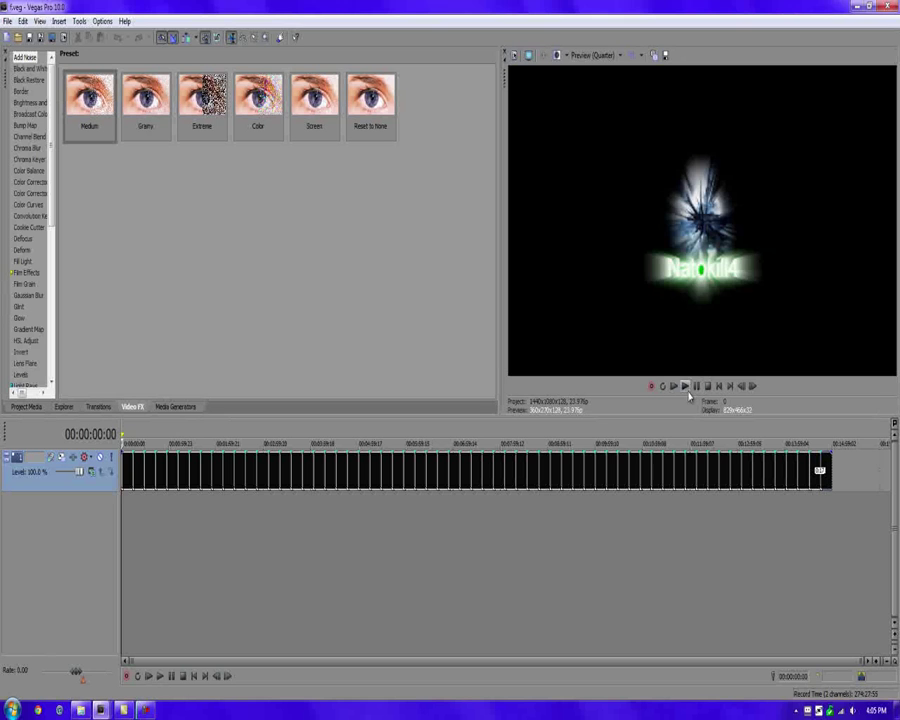
click(687, 390)
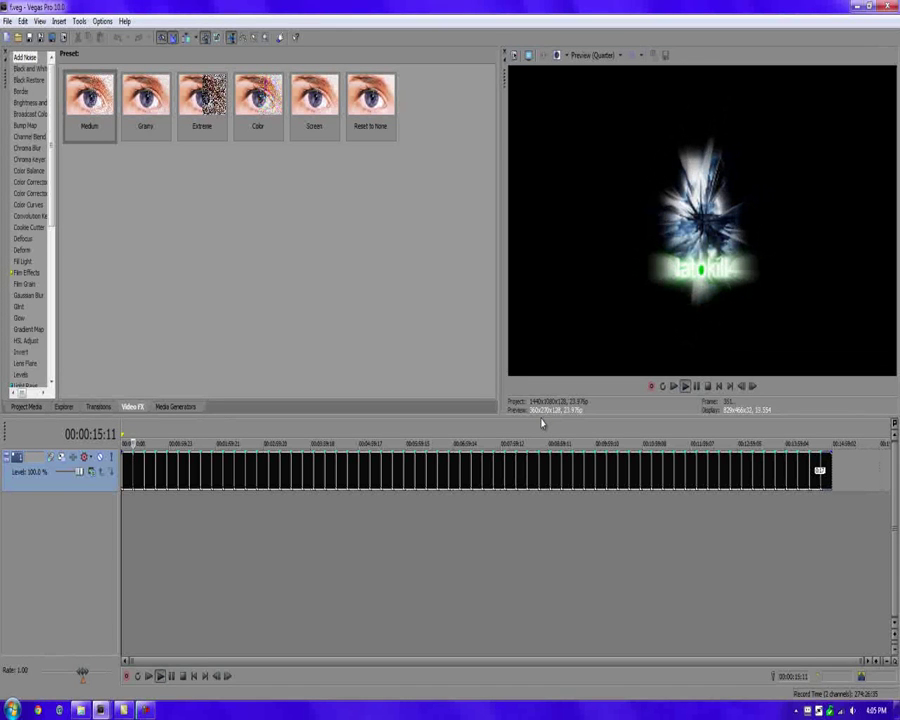
scroll(136, 522, up, 3)
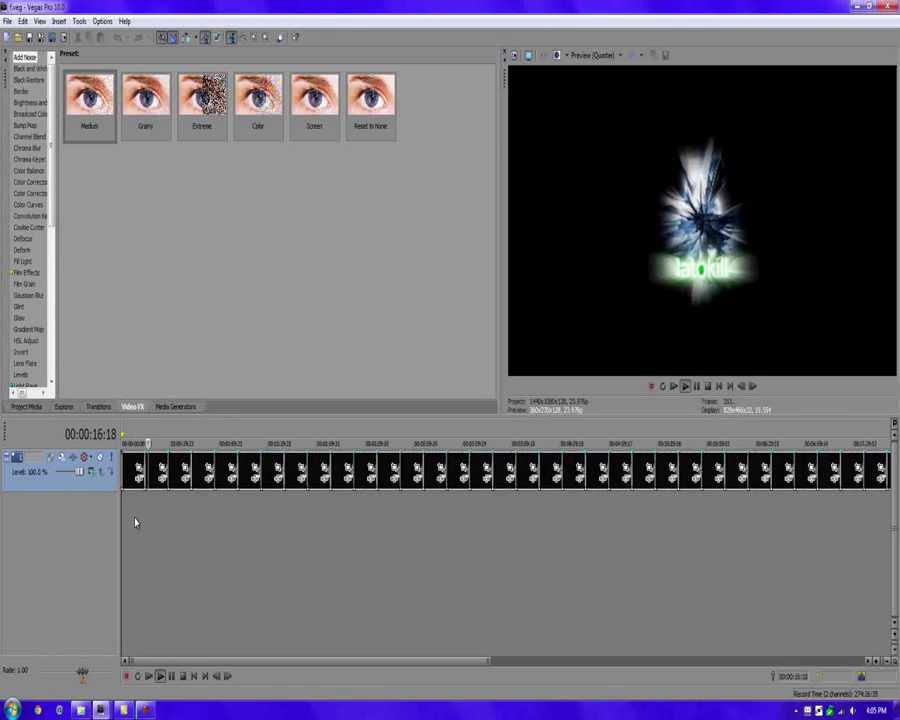
scroll(136, 522, up, 5)
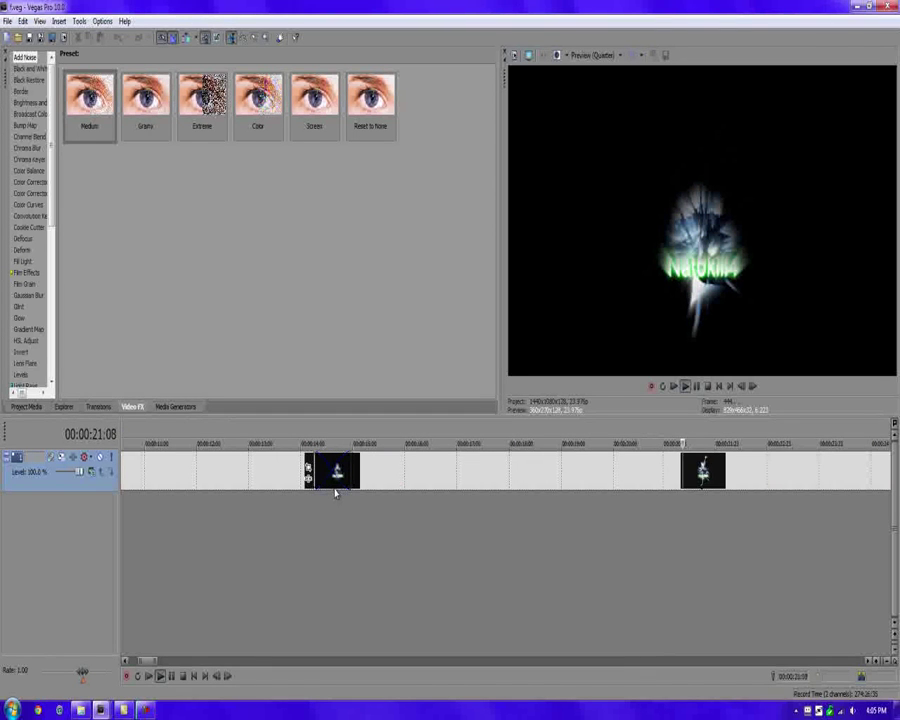
scroll(330, 491, down, 5)
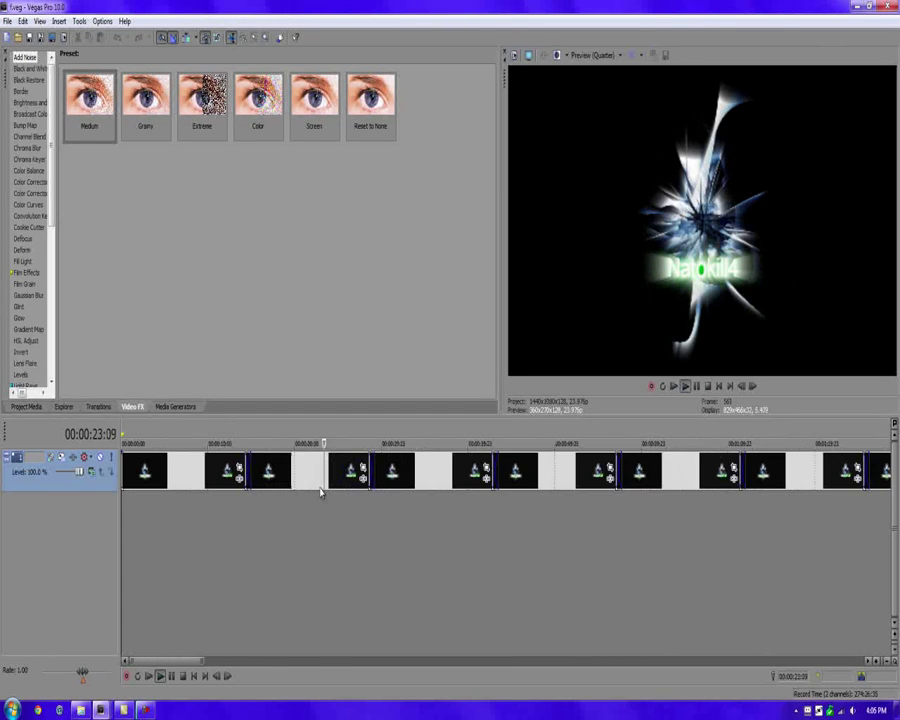
scroll(320, 491, down, 12)
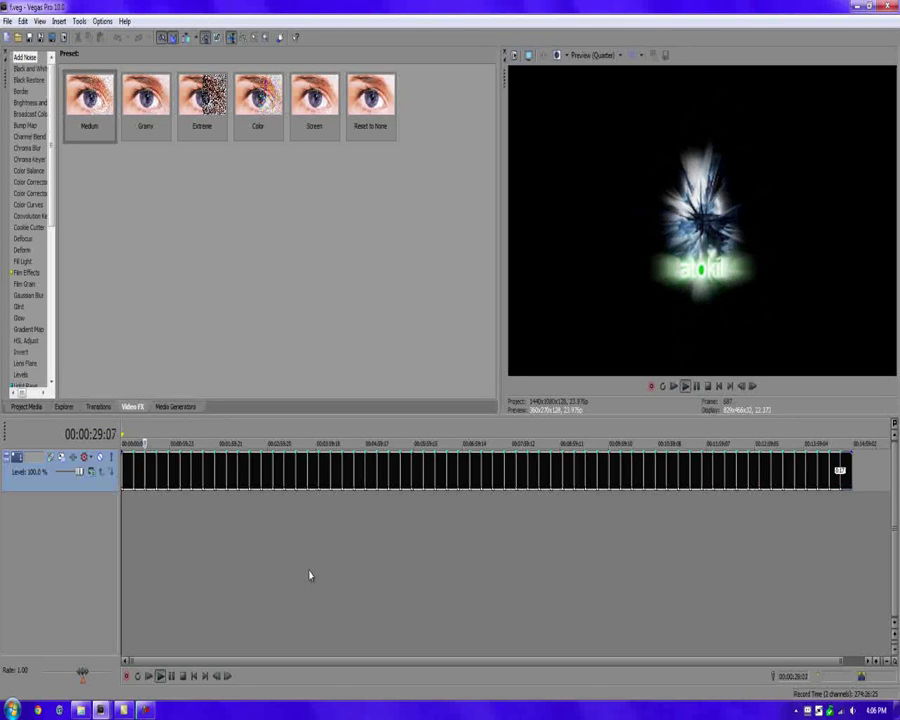
scroll(159, 555, up, 8)
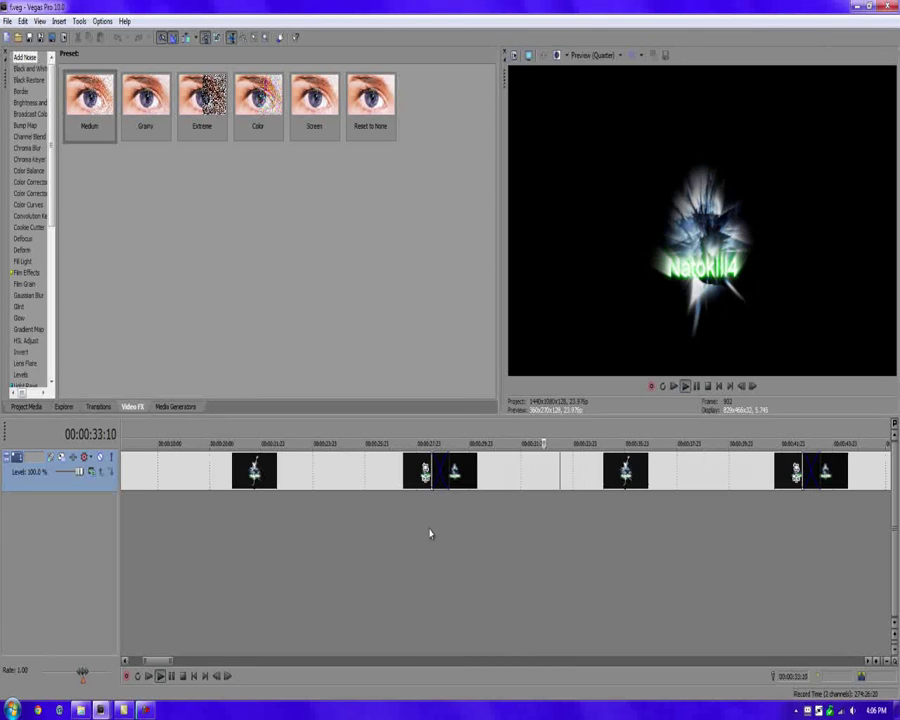
scroll(430, 534, down, 6)
scroll(652, 426, down, 3)
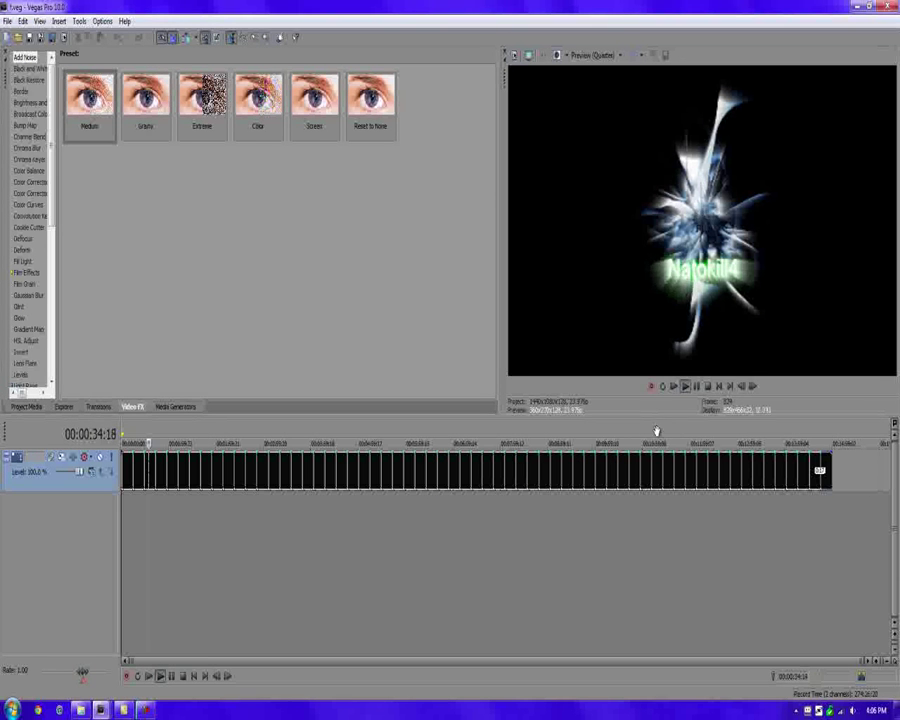
click(697, 386)
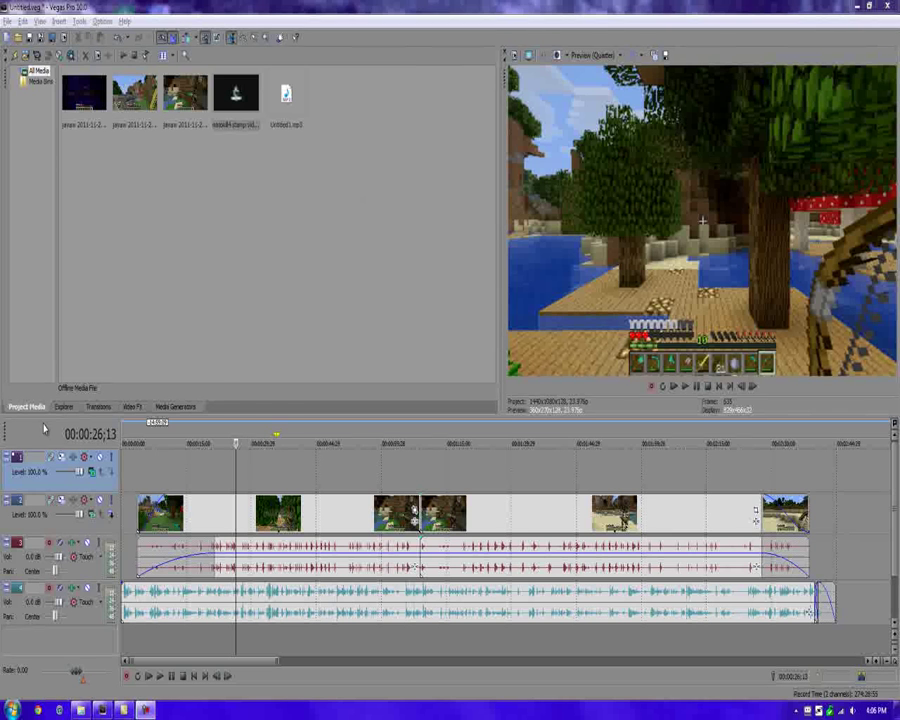
Delete the empty top video track and drop the stamp clip at the start of the timeline.
right_click(55, 485)
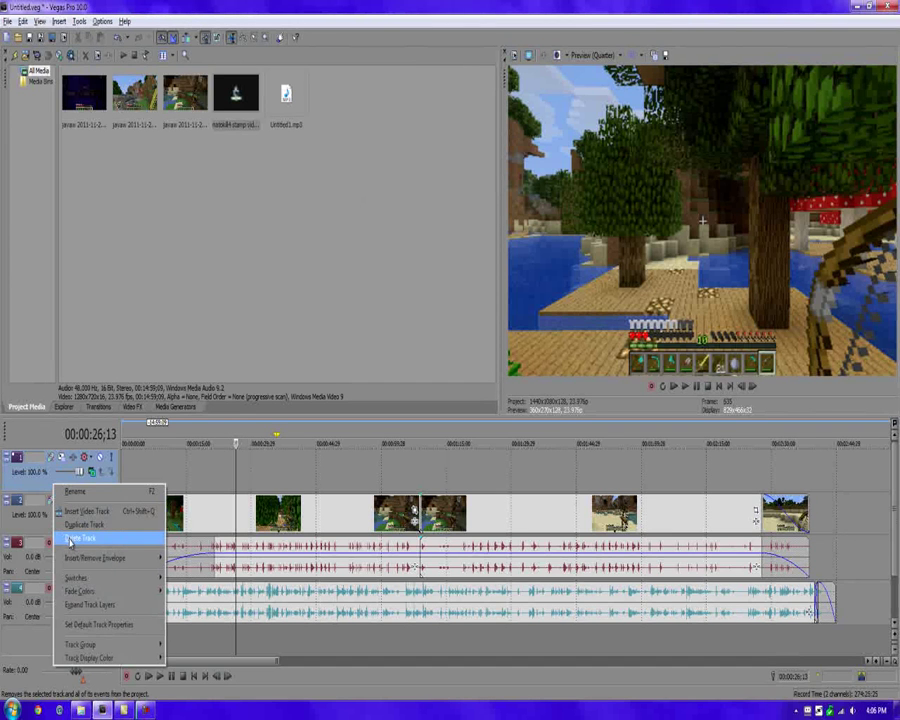
click(70, 539)
drag(237, 100, 145, 603)
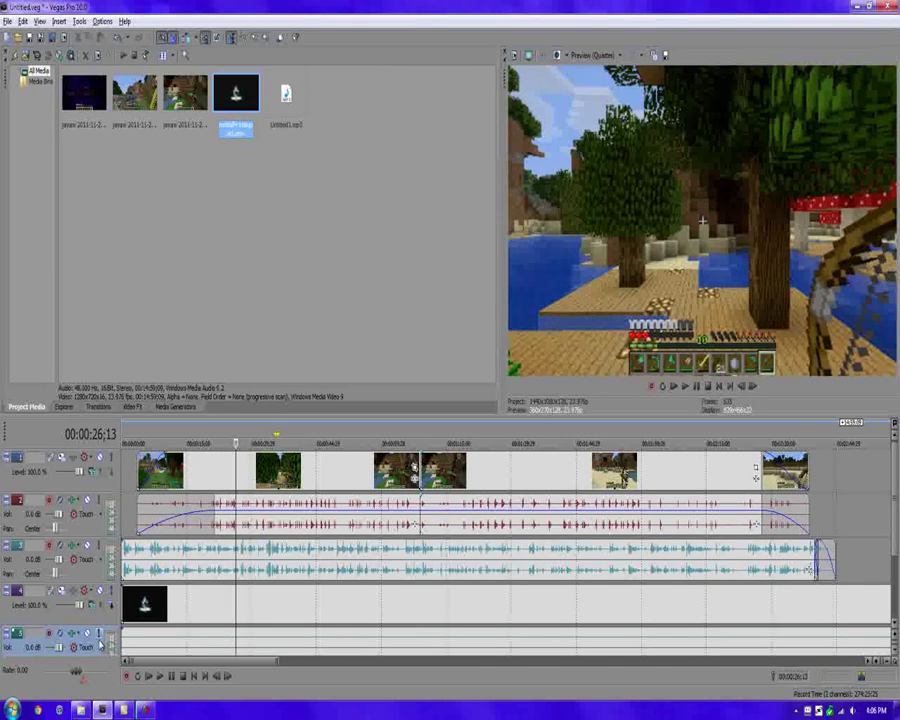
Remove the stamp's extra audio track and set the stamp video track's compositing mode to Screen.
right_click(101, 645)
click(126, 418)
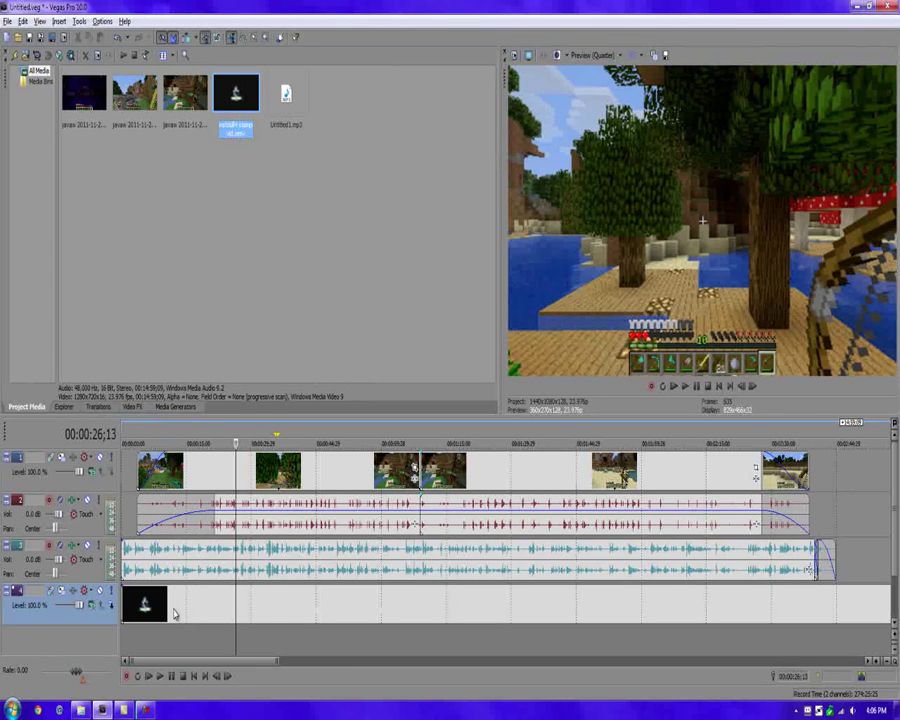
click(91, 604)
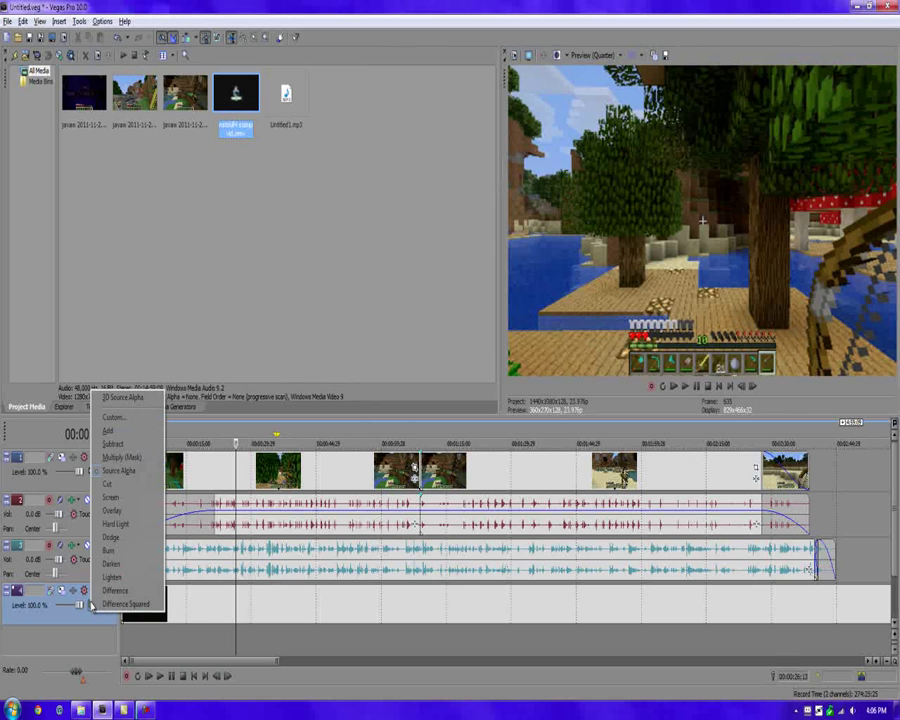
click(121, 497)
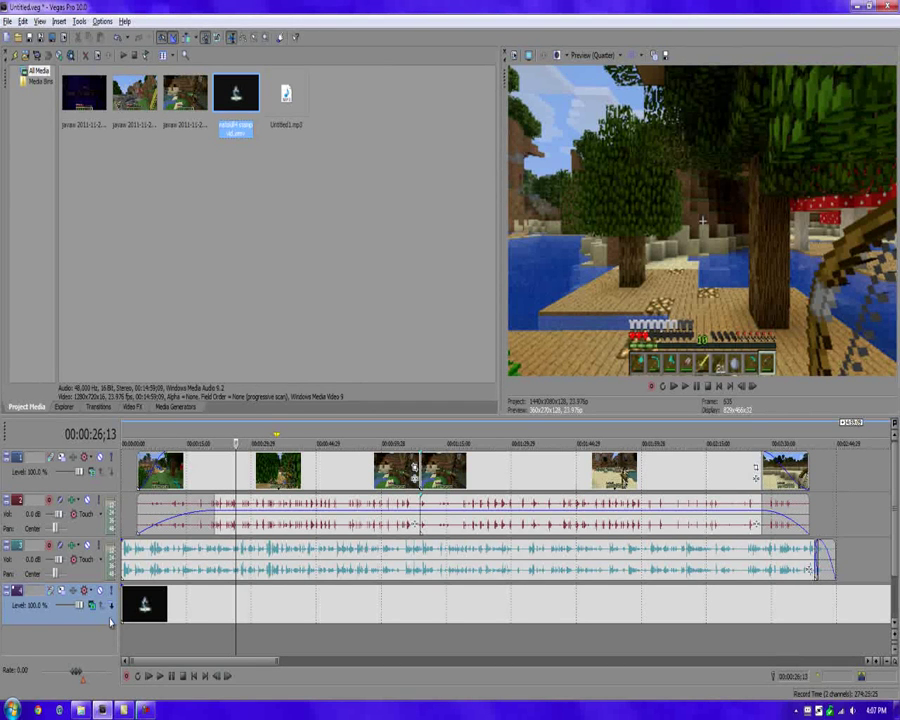
Move the stamp video track to the top and try its compositing modes, starting with Screen.
drag(110, 612, 100, 470)
click(84, 457)
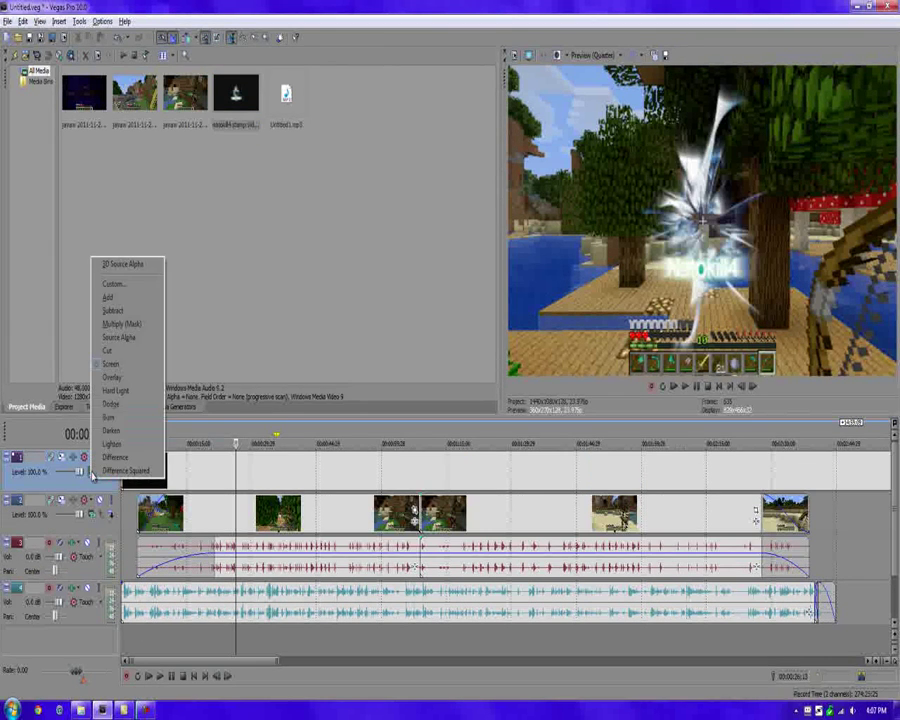
click(108, 373)
click(86, 458)
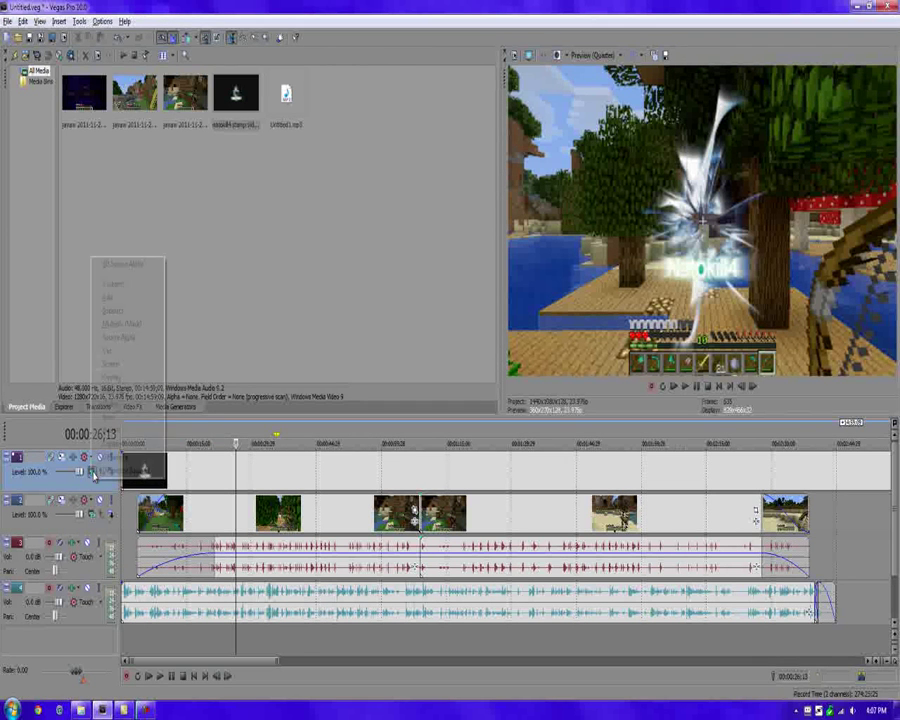
click(113, 404)
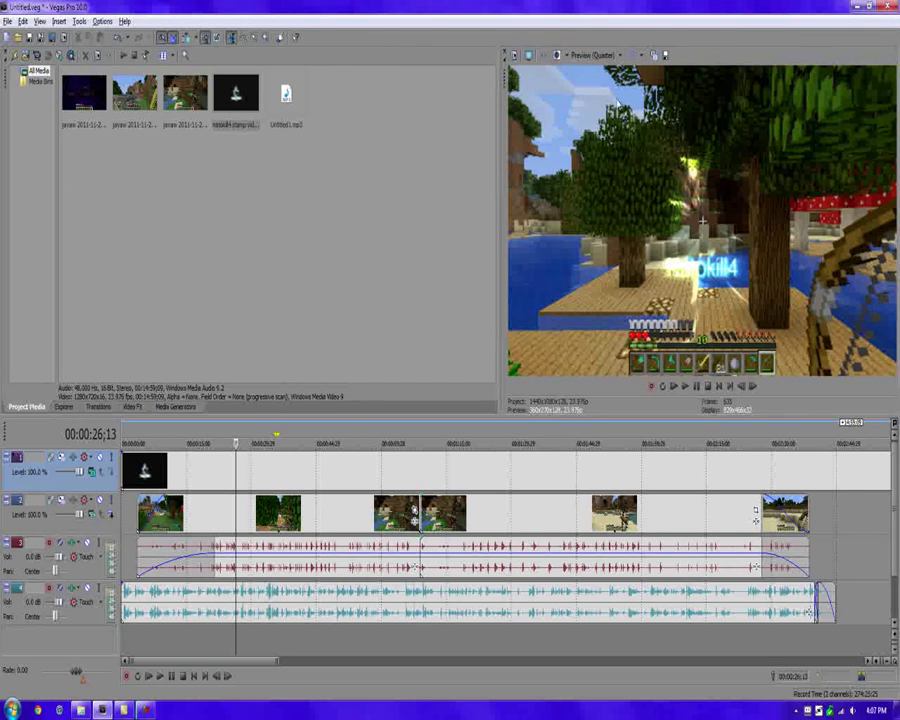
Switch preview quality to Best (Full), then back to Preview (Quarter), and restore Screen blending.
click(597, 55)
mouse_move(600, 106)
click(634, 128)
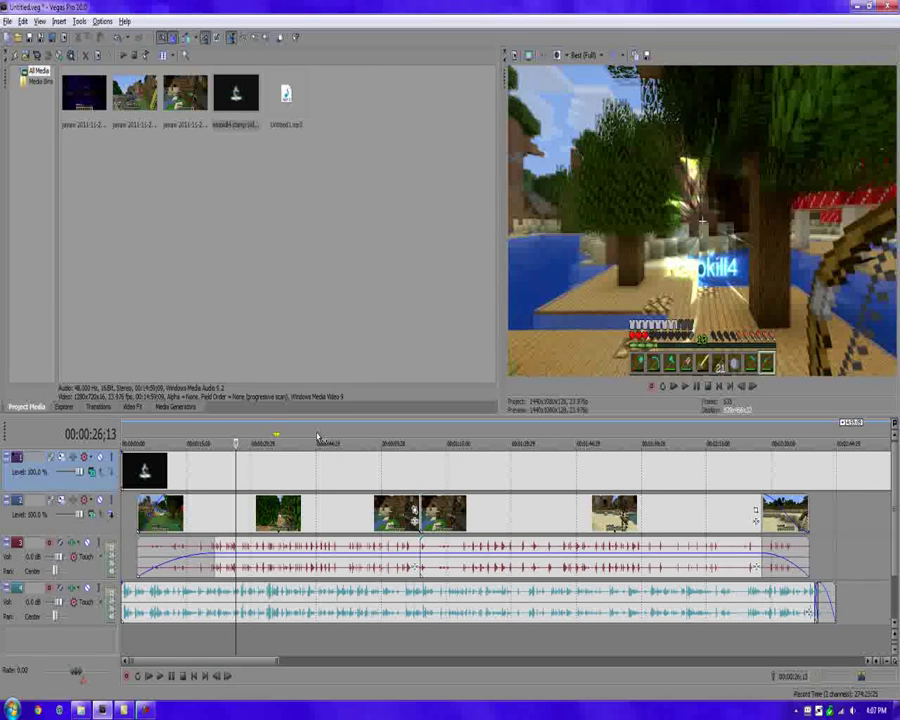
click(590, 57)
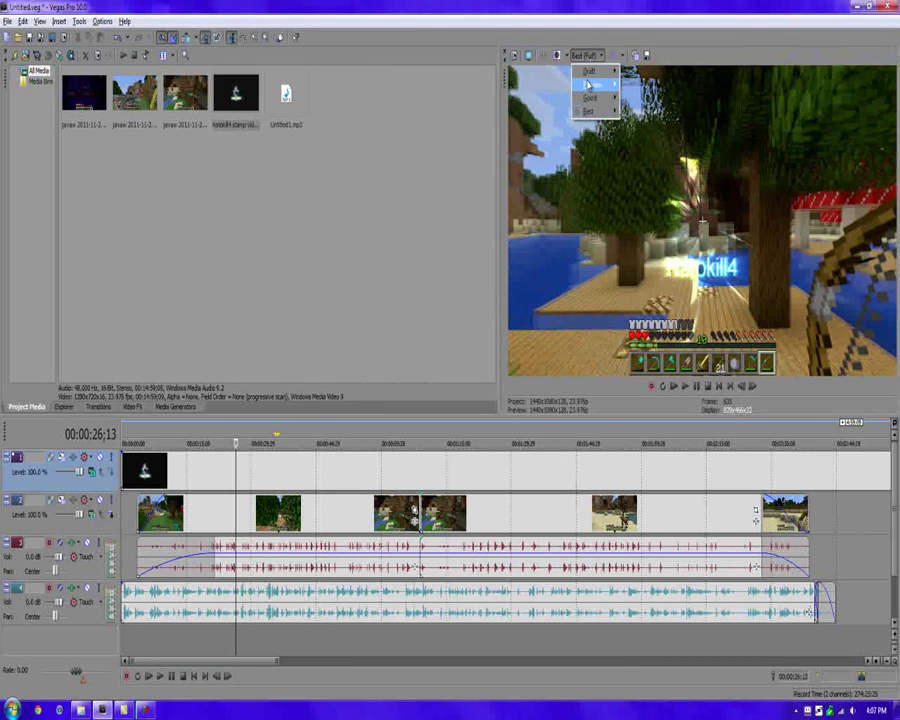
mouse_move(593, 85)
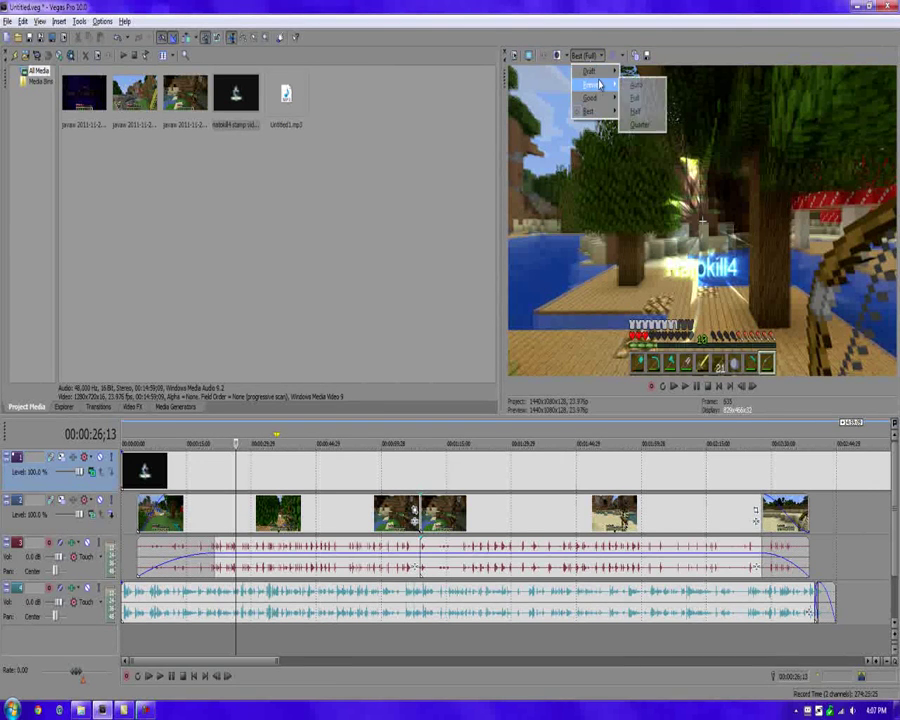
click(638, 124)
click(92, 471)
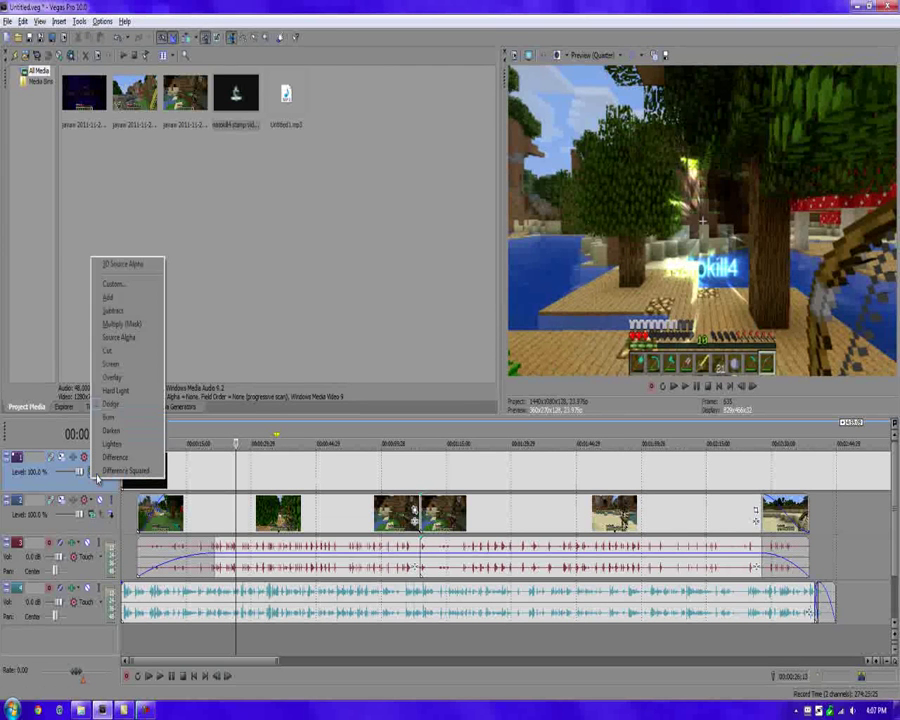
click(125, 364)
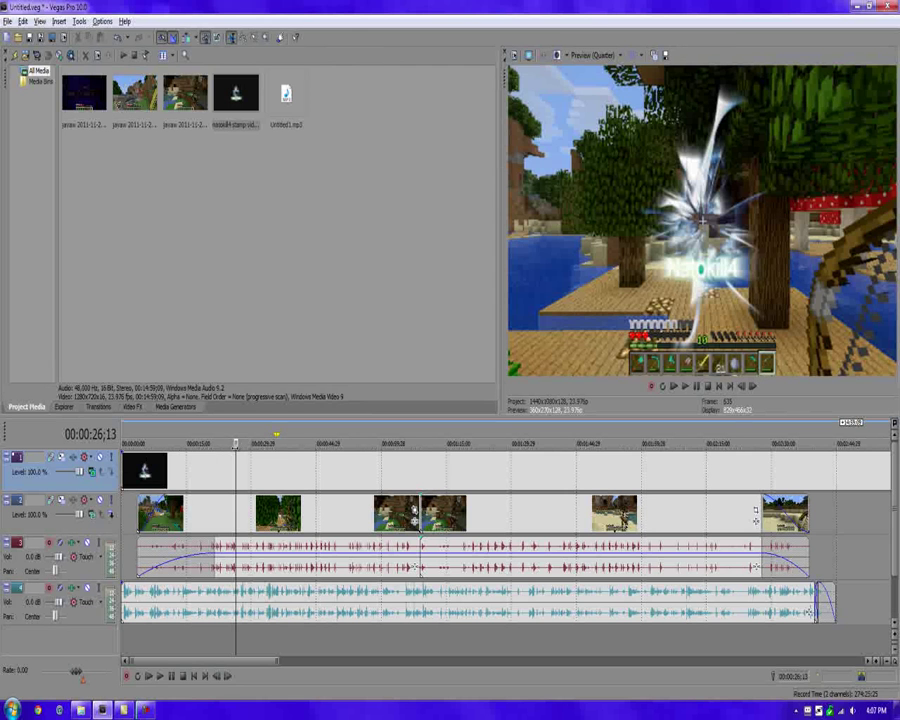
At about 36 seconds, use Track Motion to shrink the stamp and move it to the bottom-left corner.
key(space)
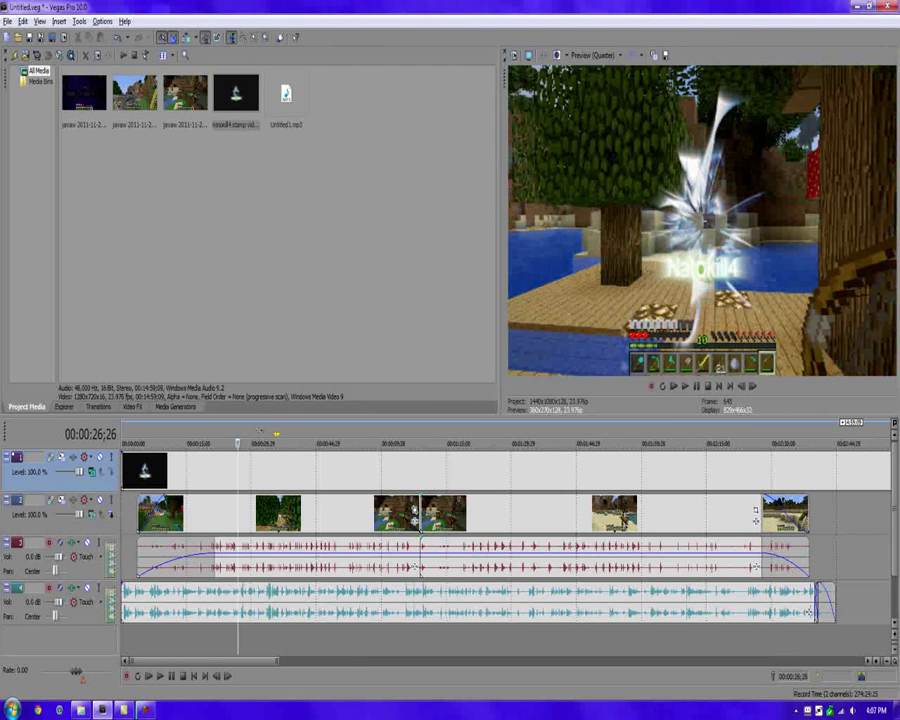
click(278, 443)
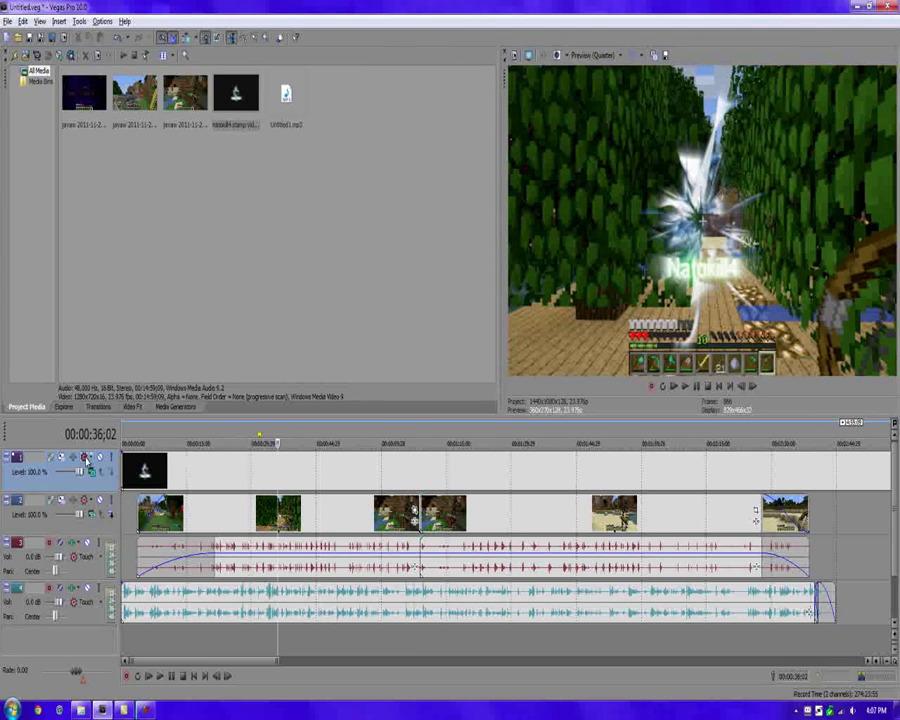
click(62, 459)
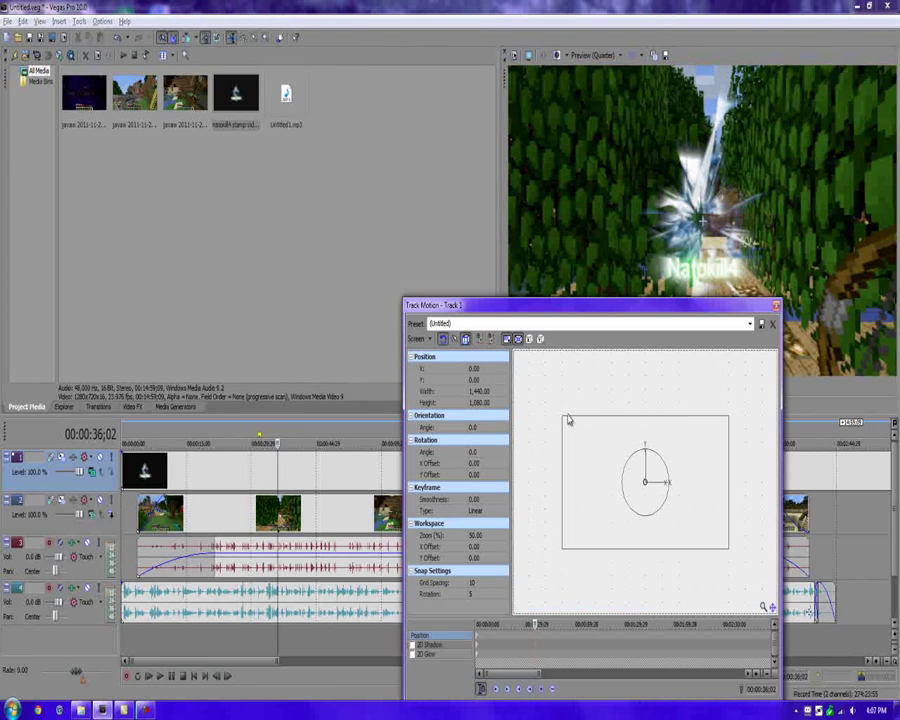
drag(567, 418, 597, 482)
drag(548, 305, 231, 198)
drag(275, 395, 293, 404)
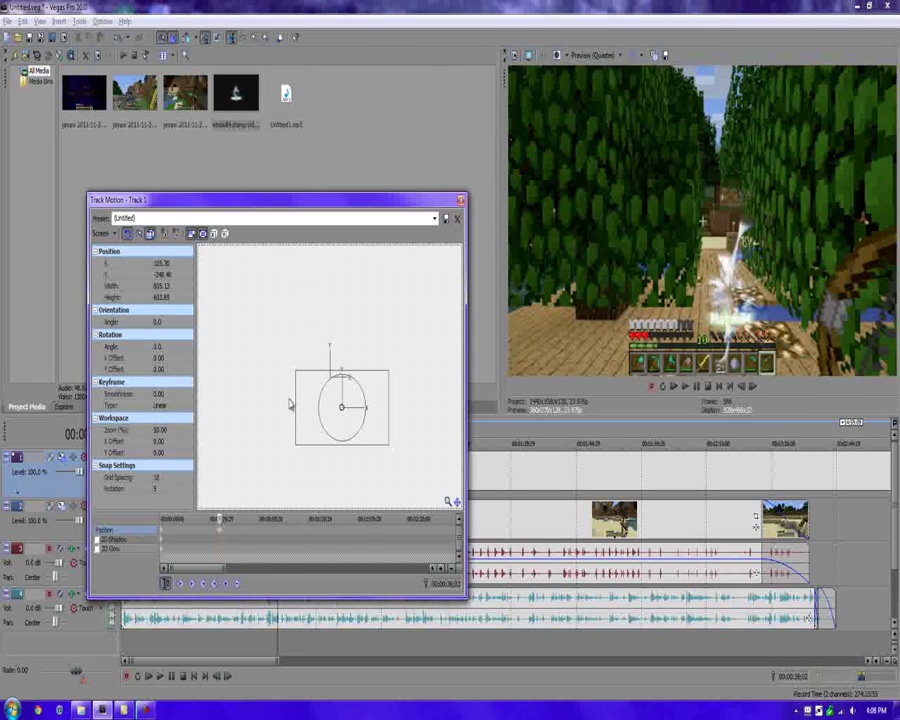
drag(301, 410, 222, 418)
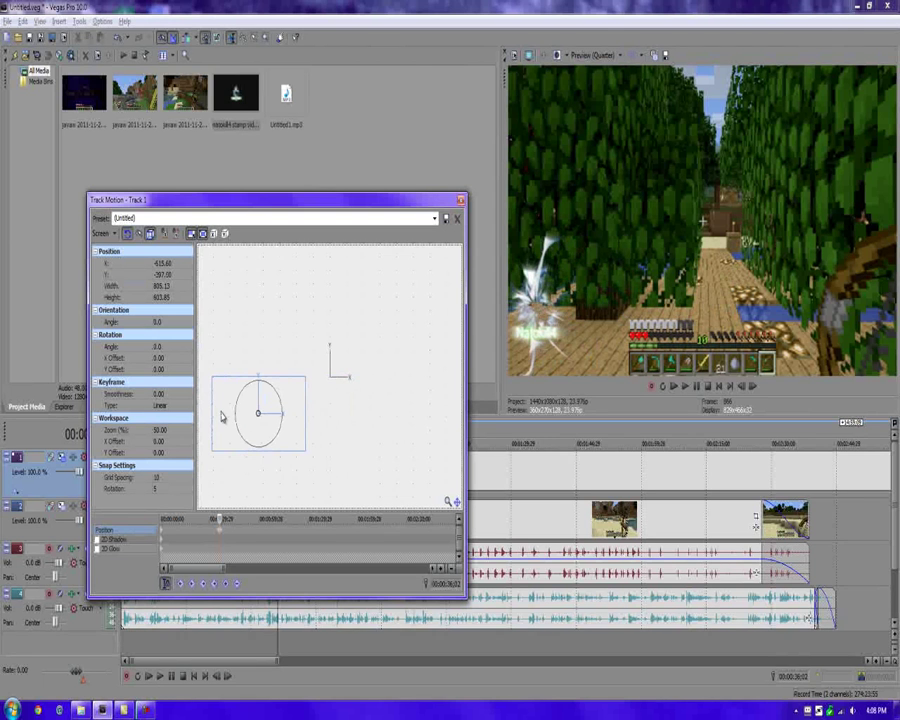
drag(302, 377, 228, 415)
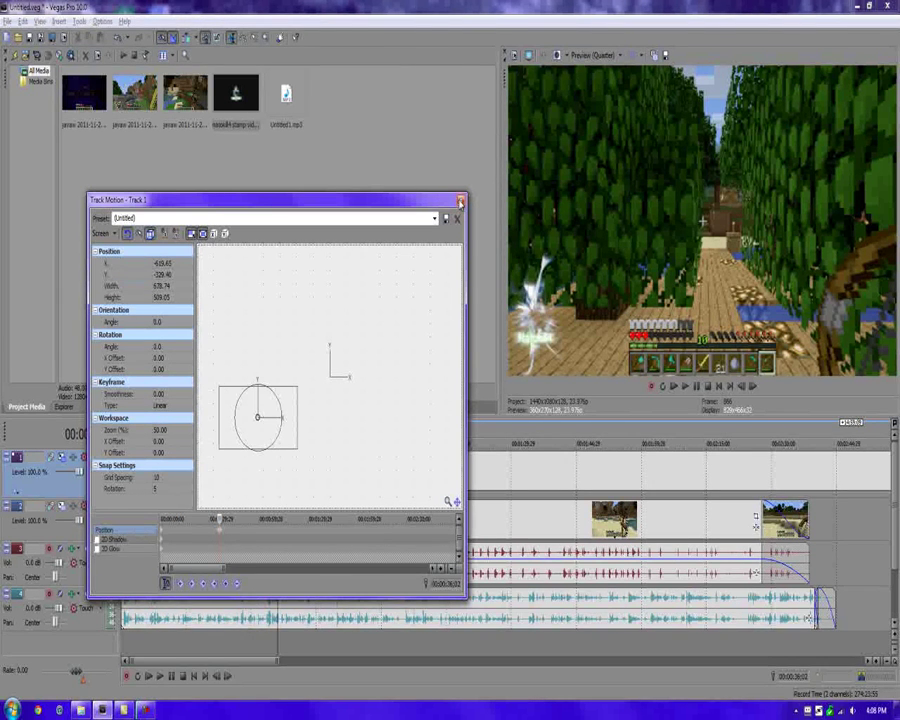
click(460, 201)
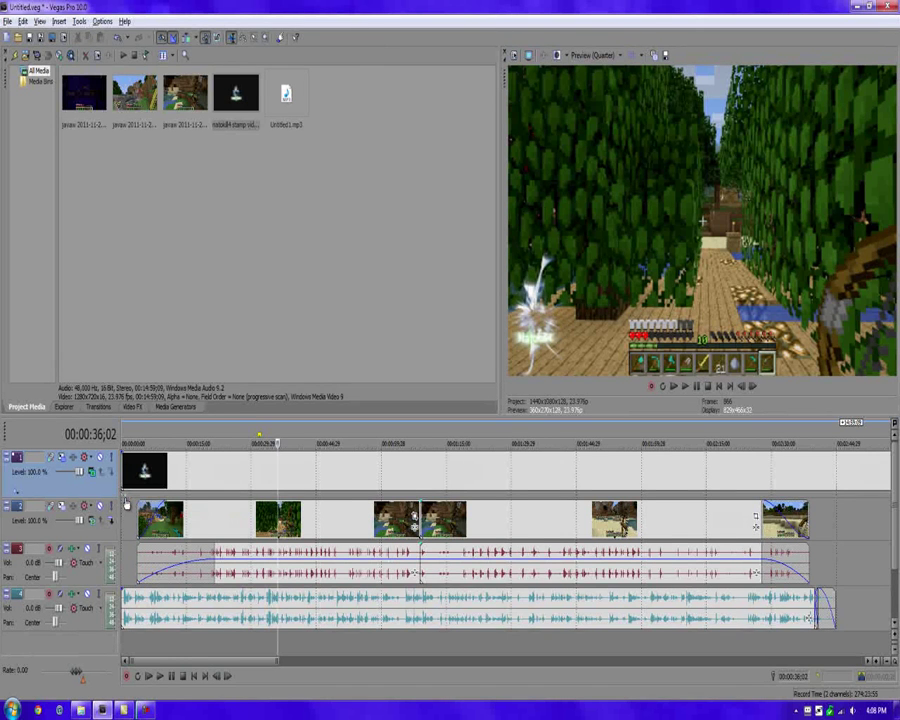
Add a fade-in to the stamp event and play the project from the very beginning.
drag(168, 455, 190, 458)
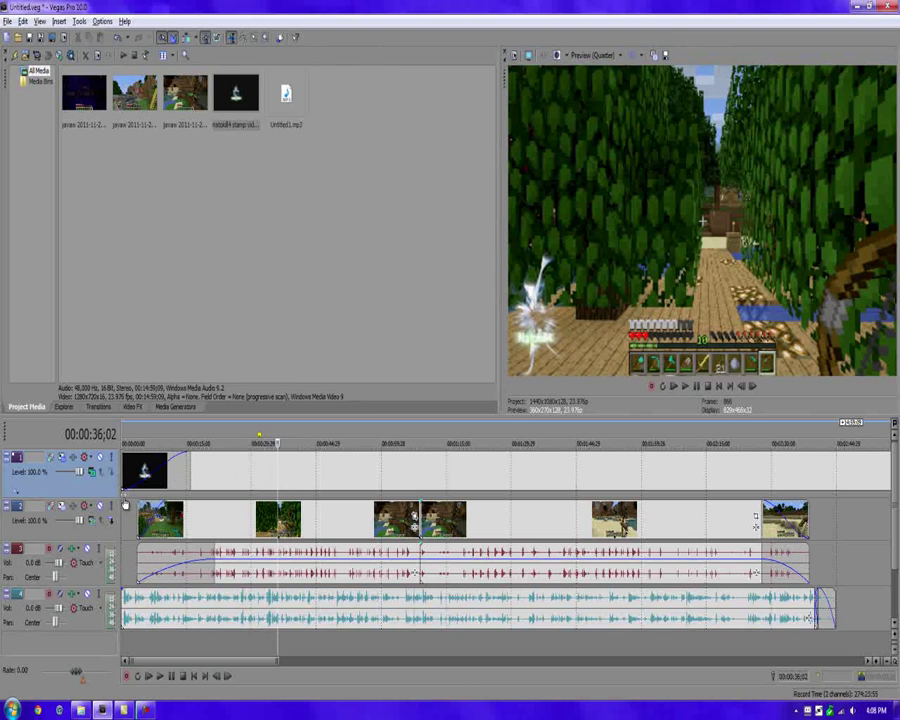
click(125, 503)
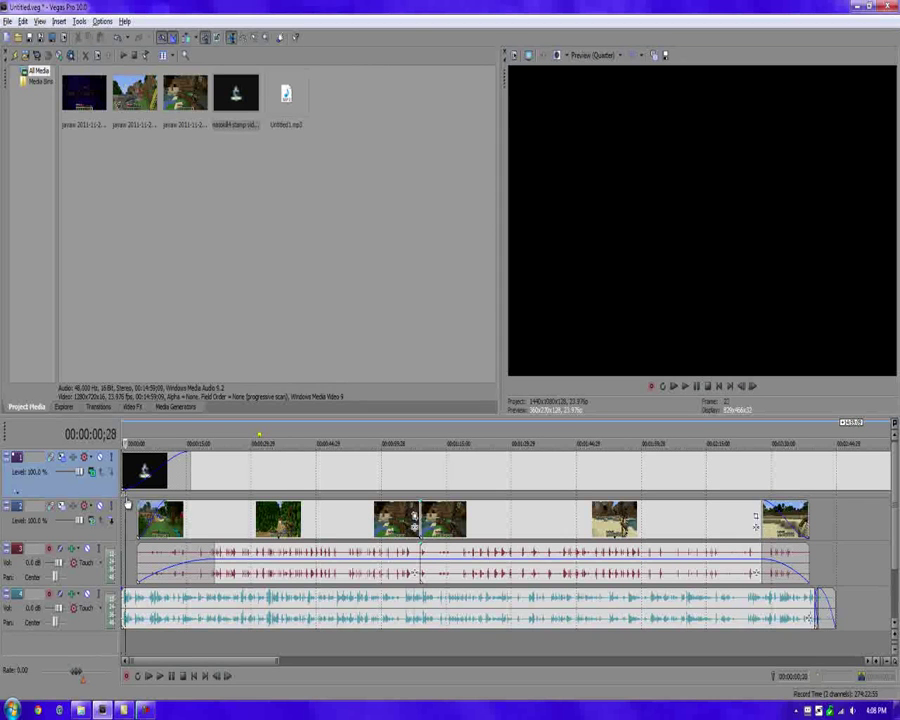
click(124, 601)
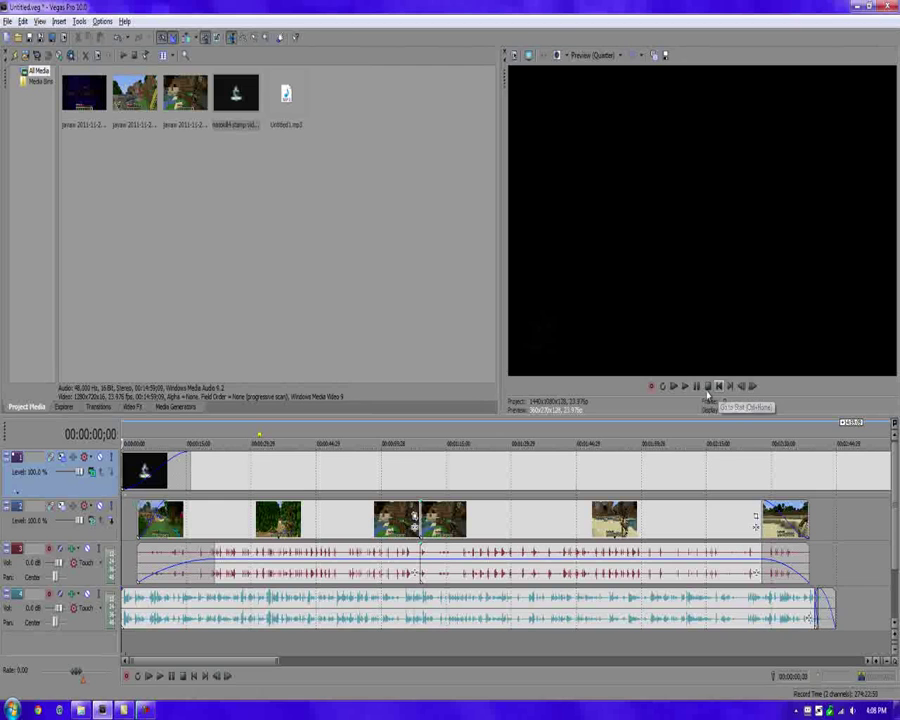
click(686, 386)
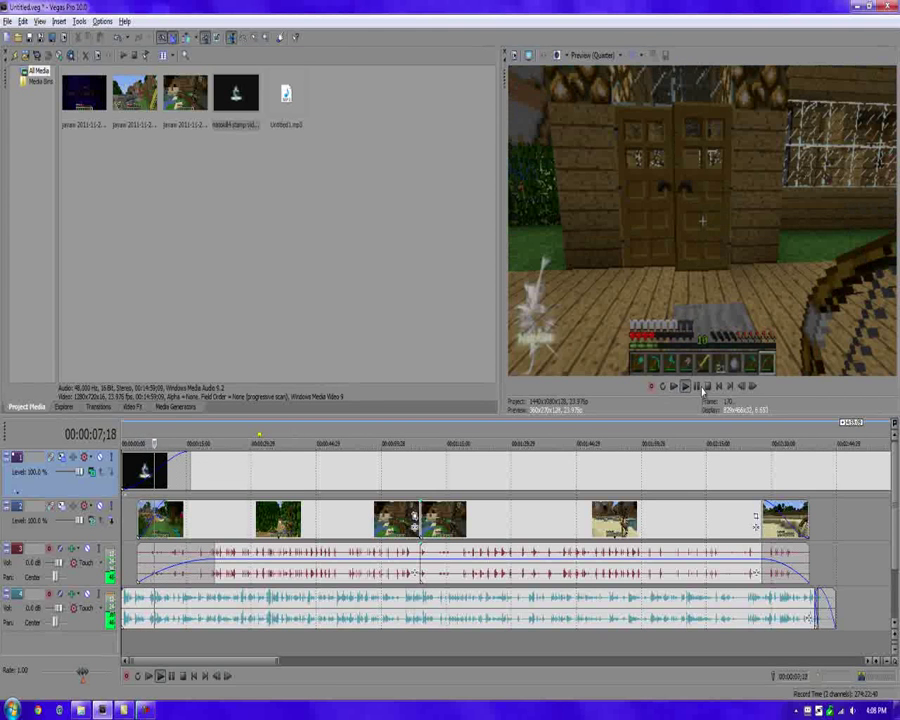
Change the stamp's fade-in to the third curve type in the fade curve menu.
right_click(187, 457)
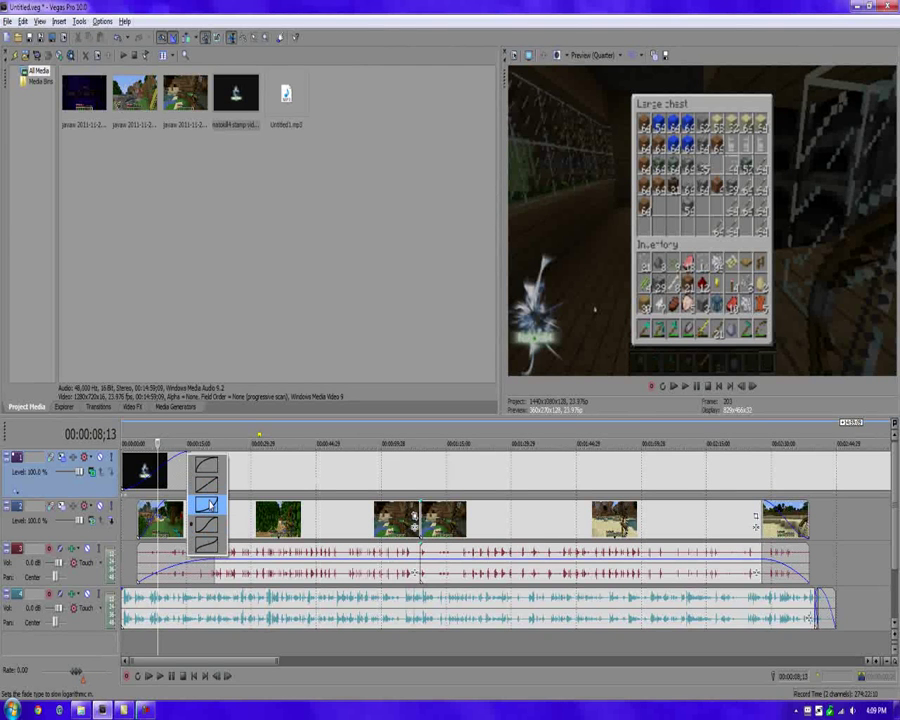
click(210, 510)
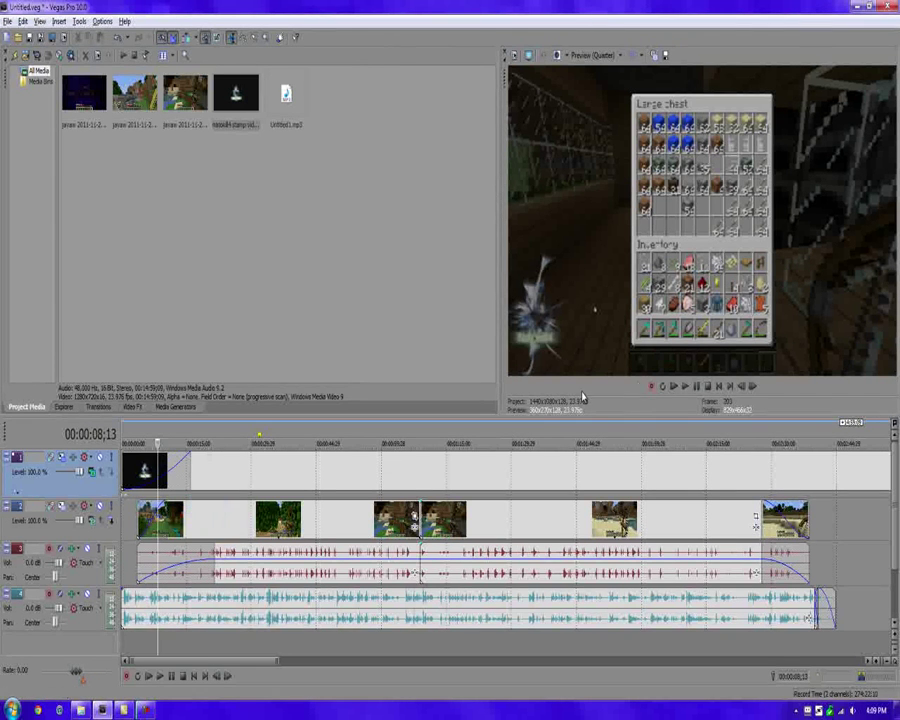
Replay from the start, checking the stamp fade at 00:00:03;20 and around 30 seconds.
click(708, 387)
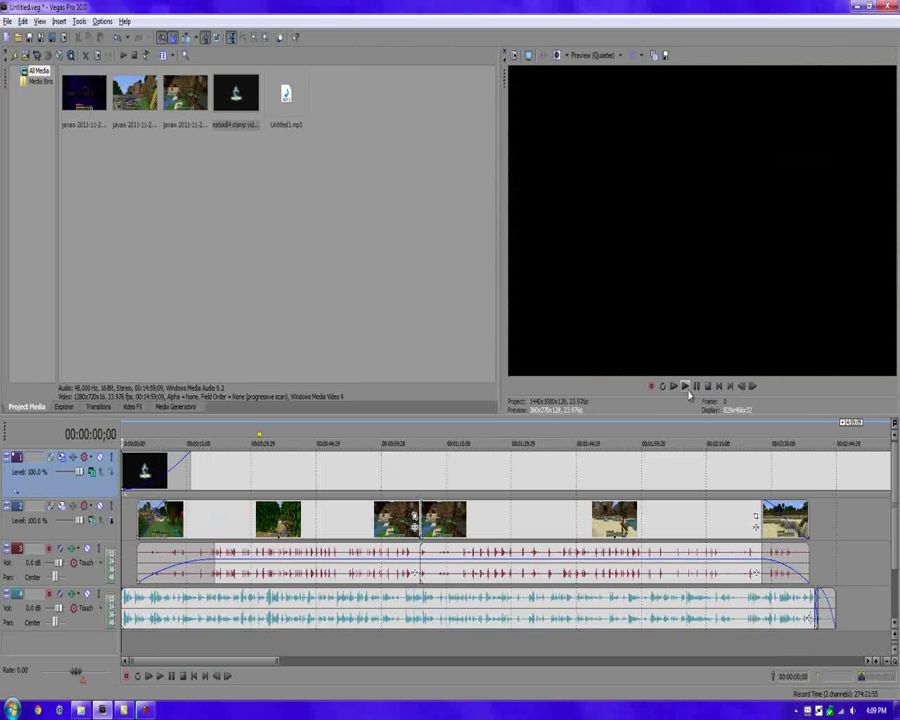
click(686, 387)
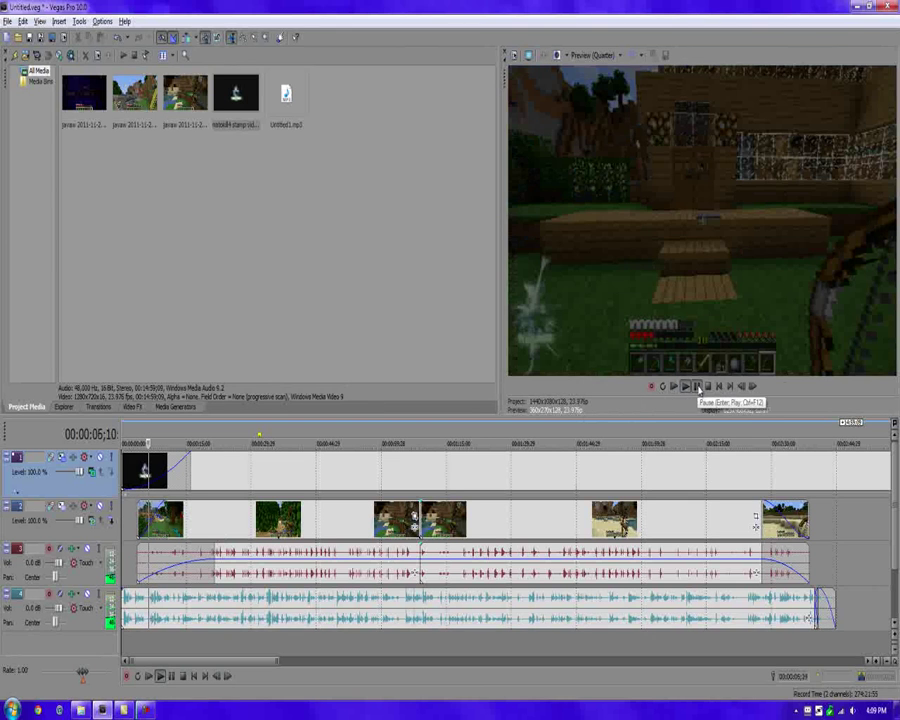
click(697, 388)
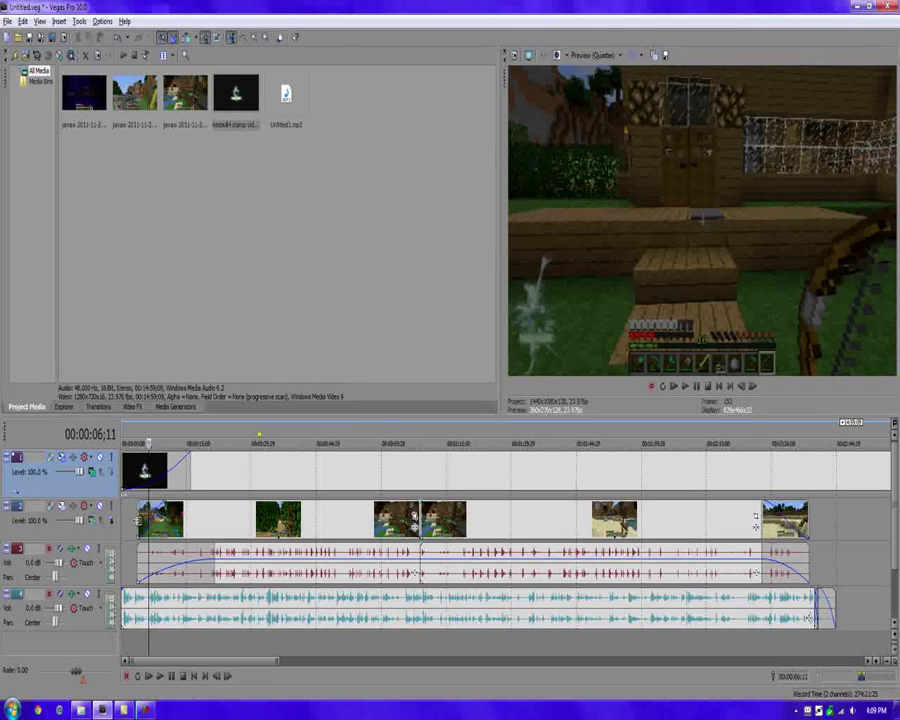
click(128, 527)
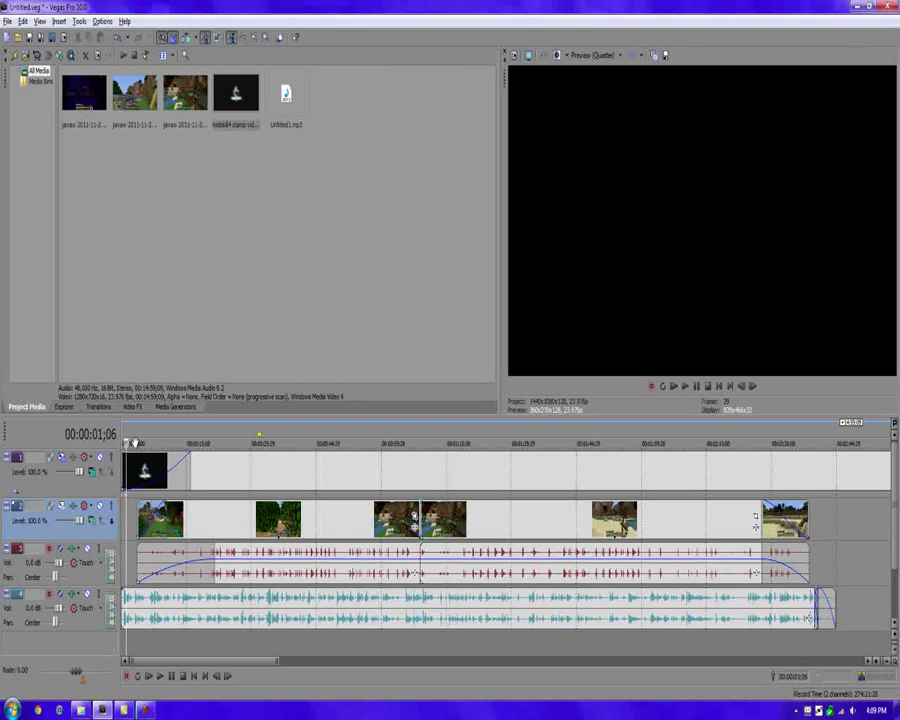
click(143, 438)
click(138, 437)
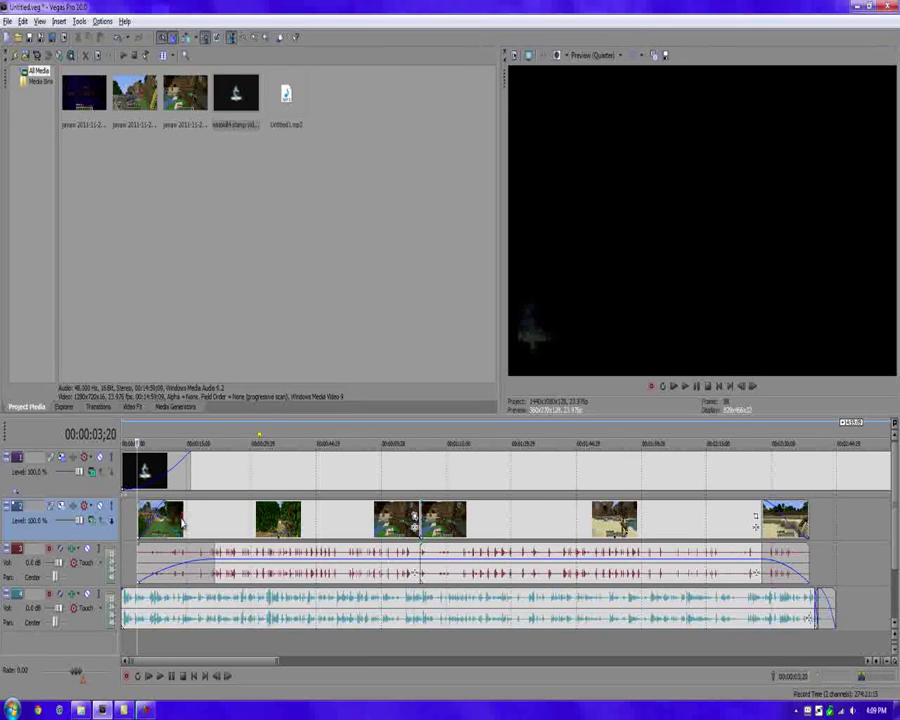
click(255, 431)
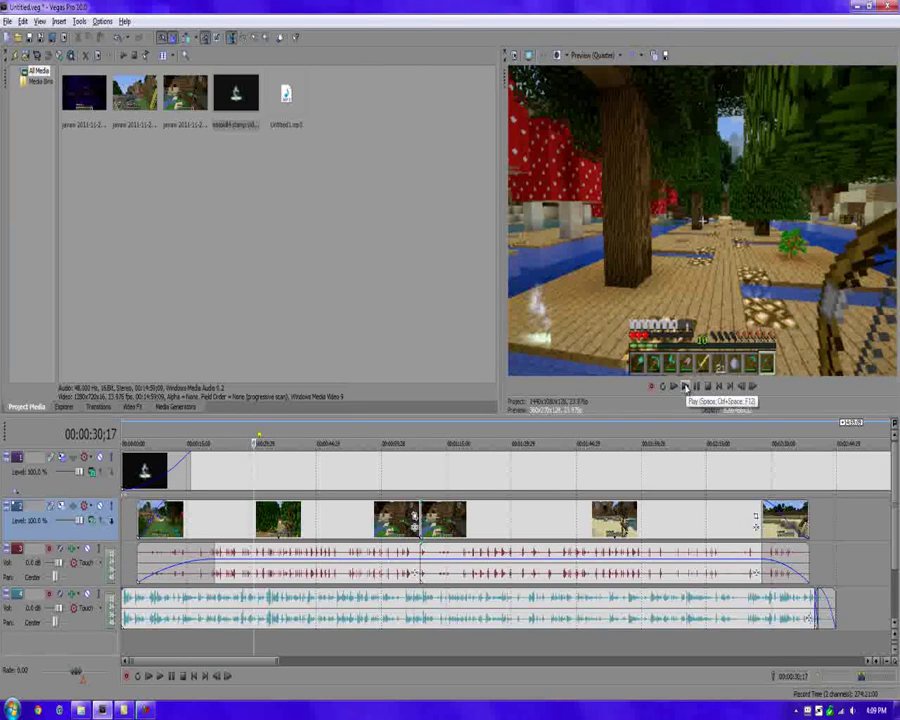
click(684, 387)
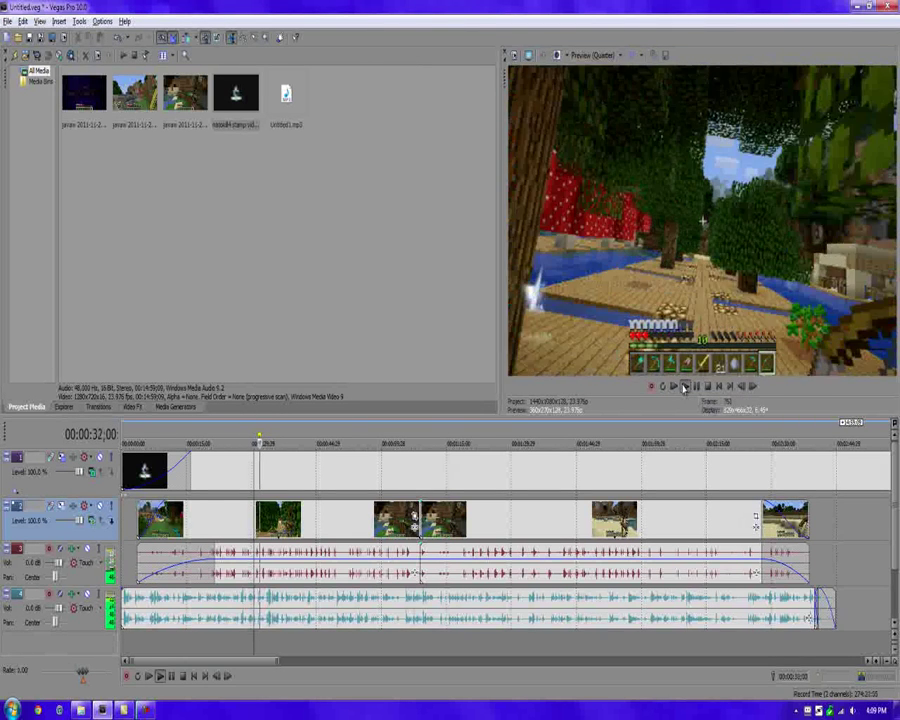
Set preview quality to Preview (Quarter) and move the playhead to 00:00:57;13.
click(588, 54)
click(640, 94)
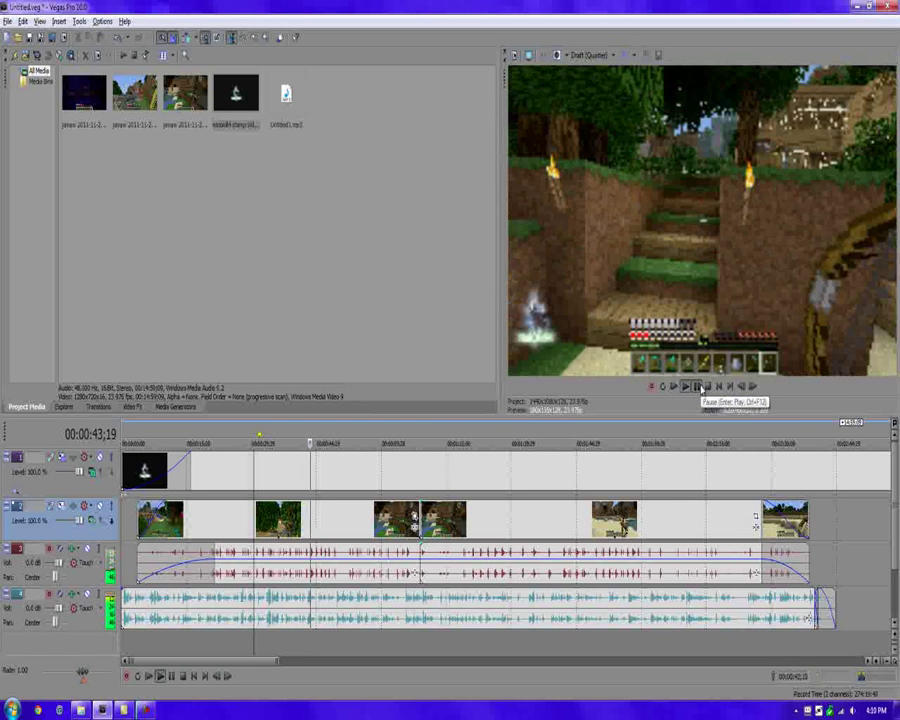
click(588, 56)
mouse_move(593, 84)
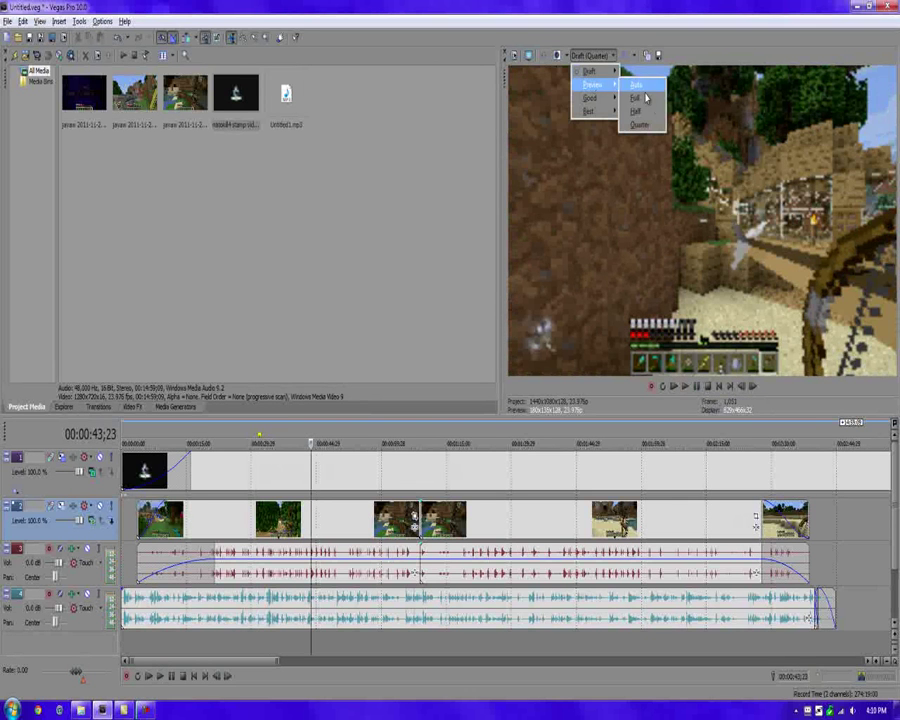
click(640, 124)
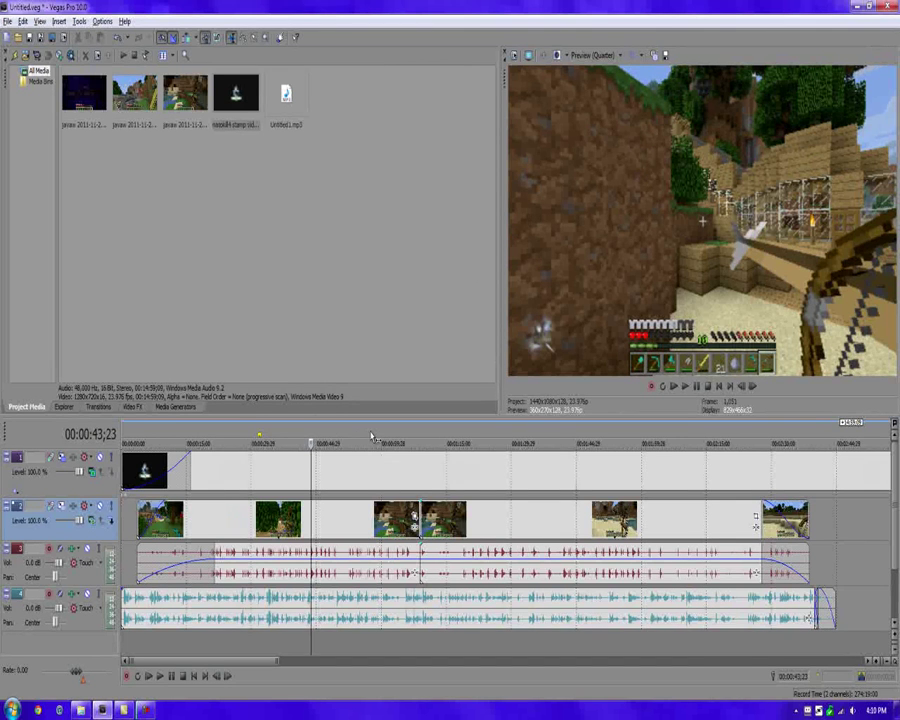
click(372, 439)
Trim the stamp to end with the gameplay clips, give it a fade-out curve, and jump to the end.
scroll(733, 514, down, 6)
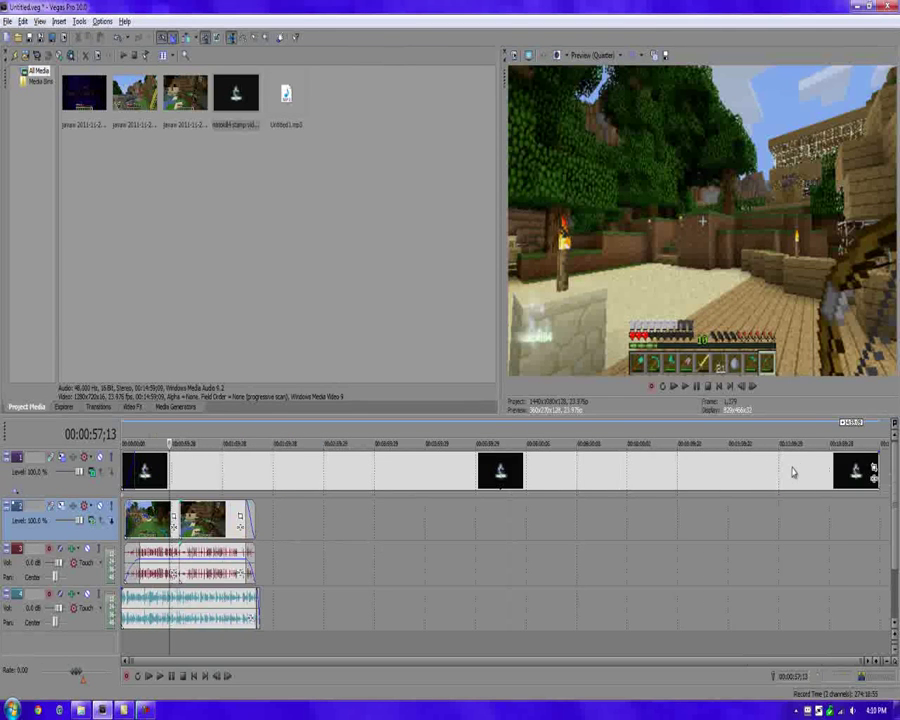
mouse_move(880, 472)
mouse_down()
mouse_move(255, 468)
mouse_move(238, 455)
mouse_up()
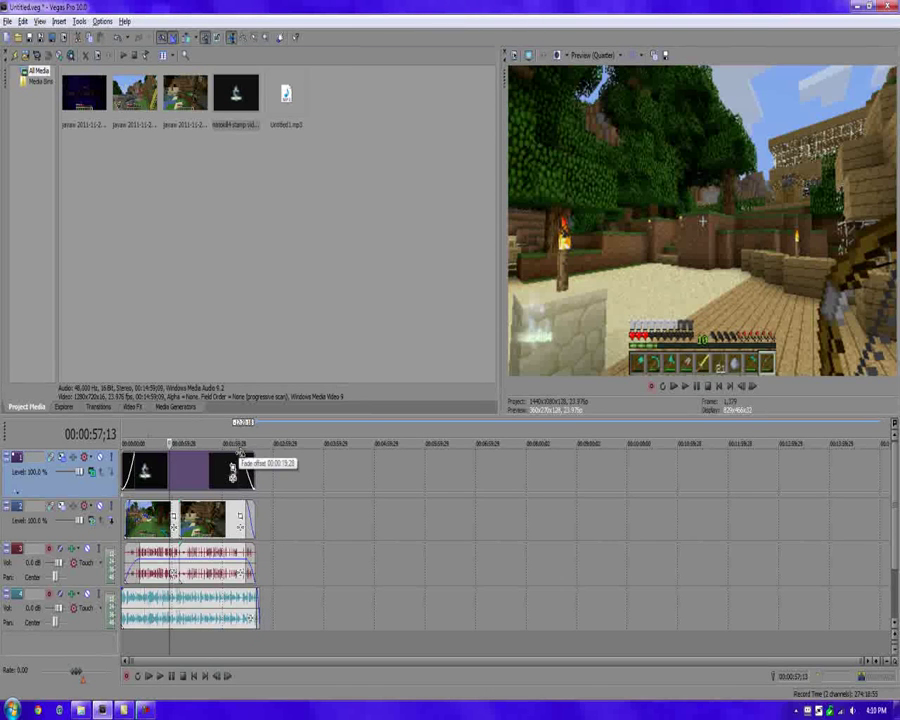
right_click(238, 457)
click(257, 486)
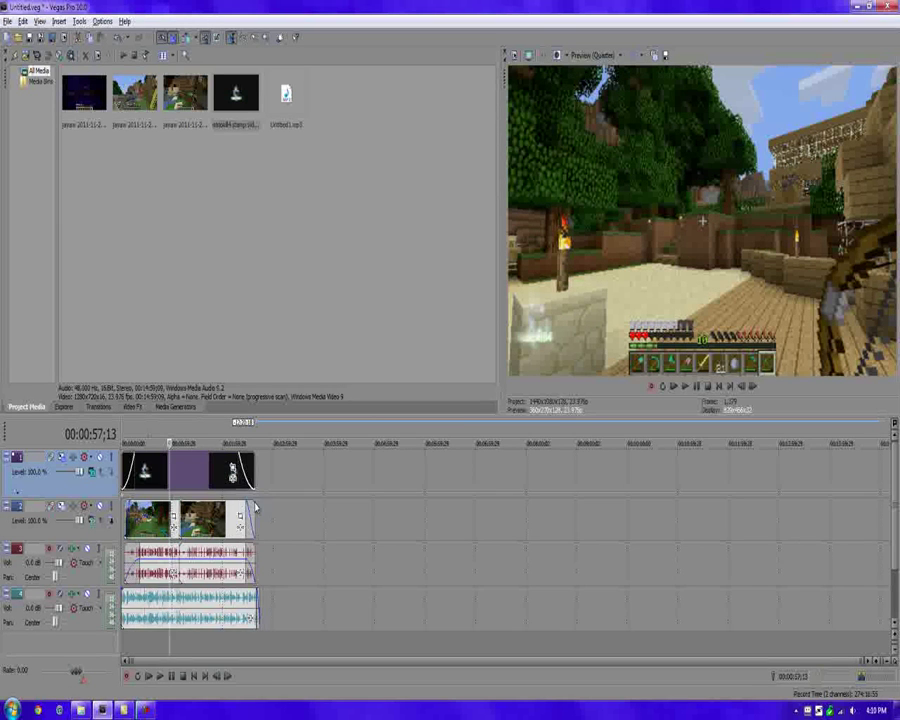
scroll(250, 510, down, 5)
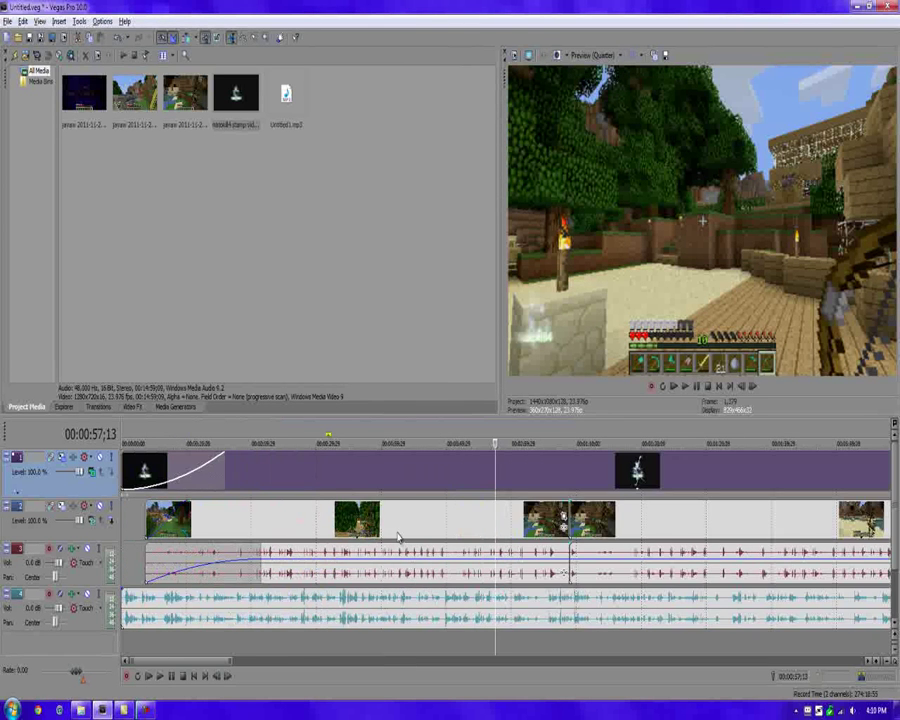
scroll(392, 537, down, 3)
click(607, 515)
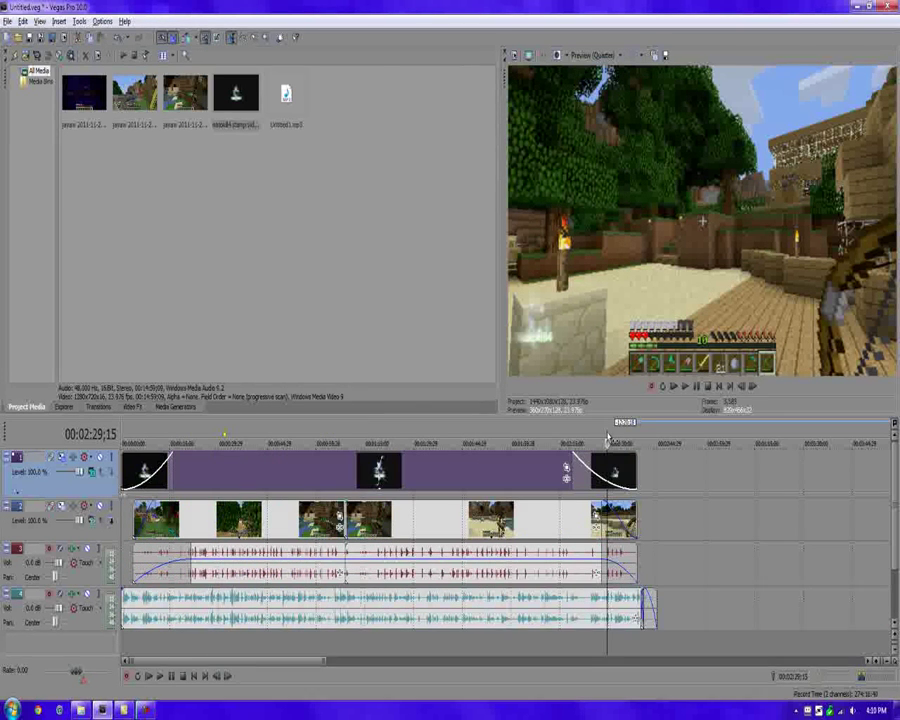